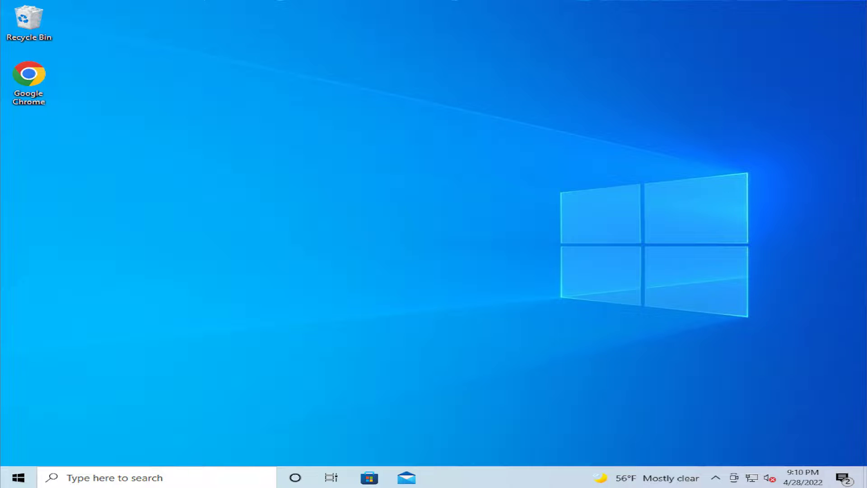
Step: Open the Services console and select the Windows Audio service in the list
click(7, 474)
text(service)
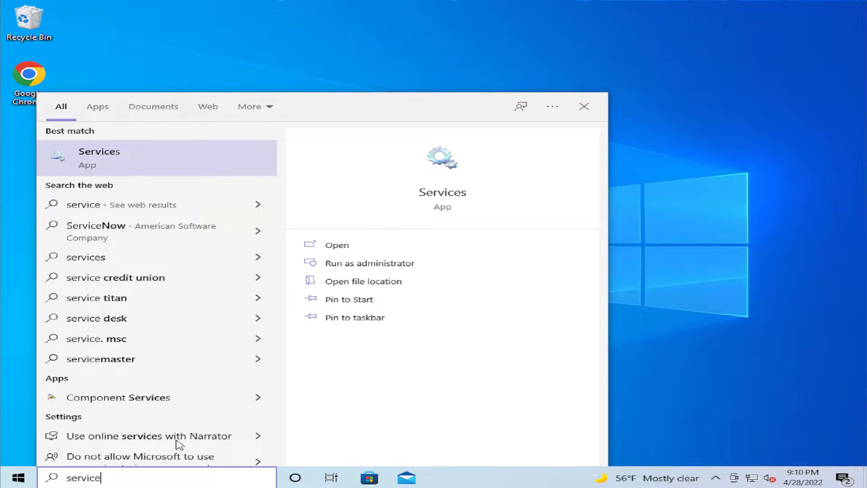
key(Return)
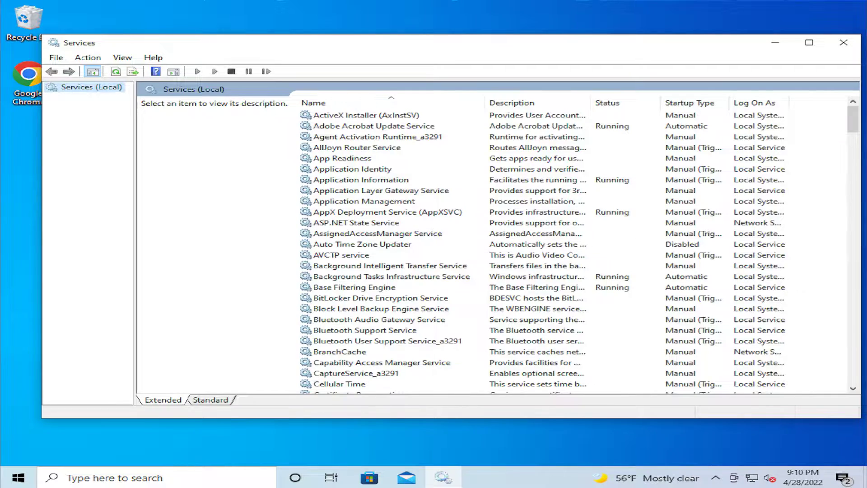
scroll(509, 302, down, 20)
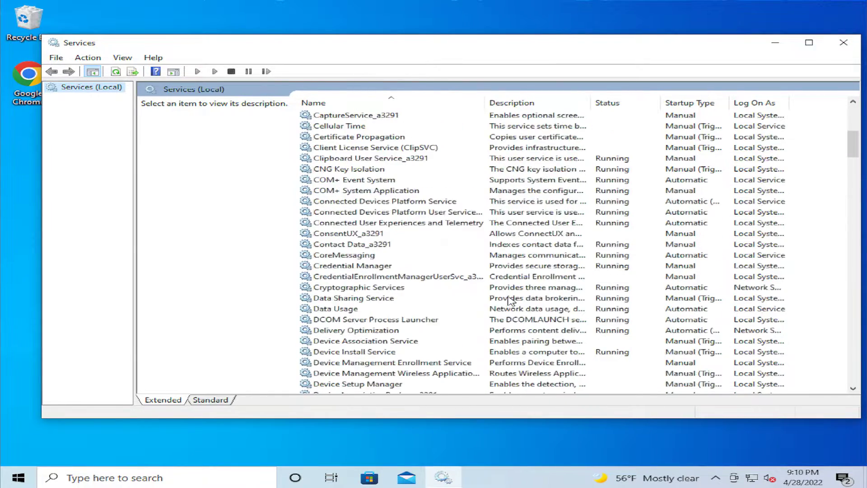
scroll(508, 301, down, 20)
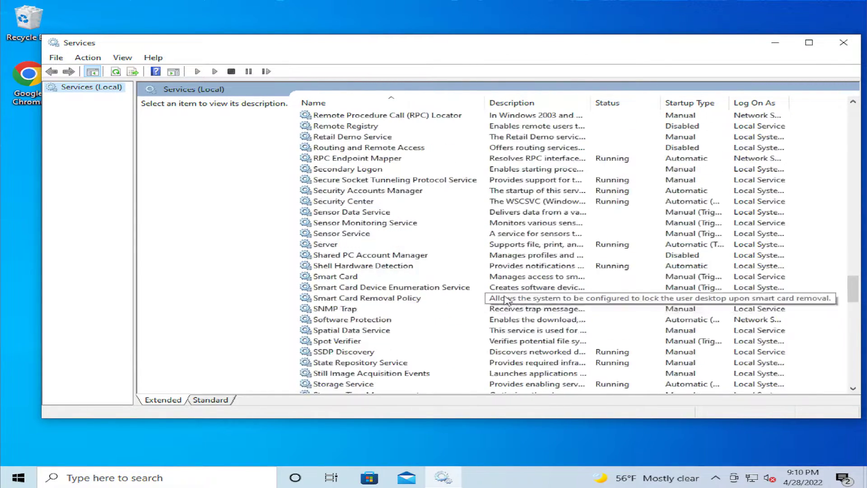
click(367, 180)
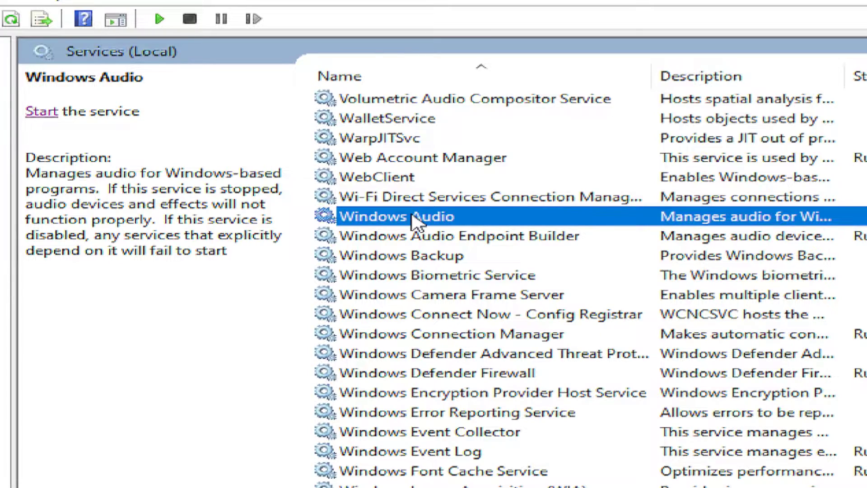
Step: Set the Windows Audio service's startup type to Automatic, apply the change and close its properties
double_click(412, 221)
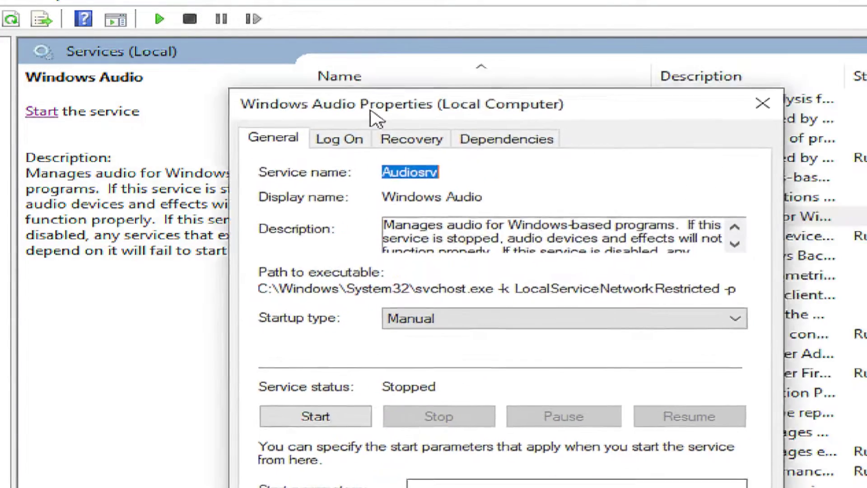
drag(371, 113, 280, 18)
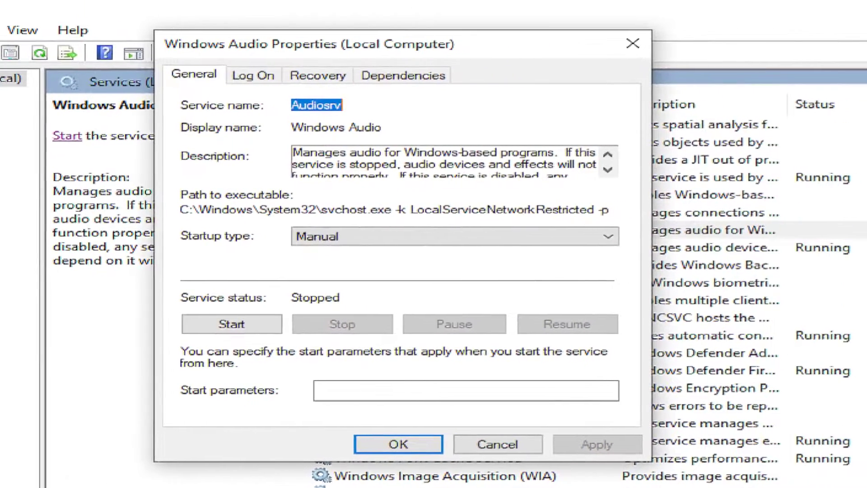
click(340, 237)
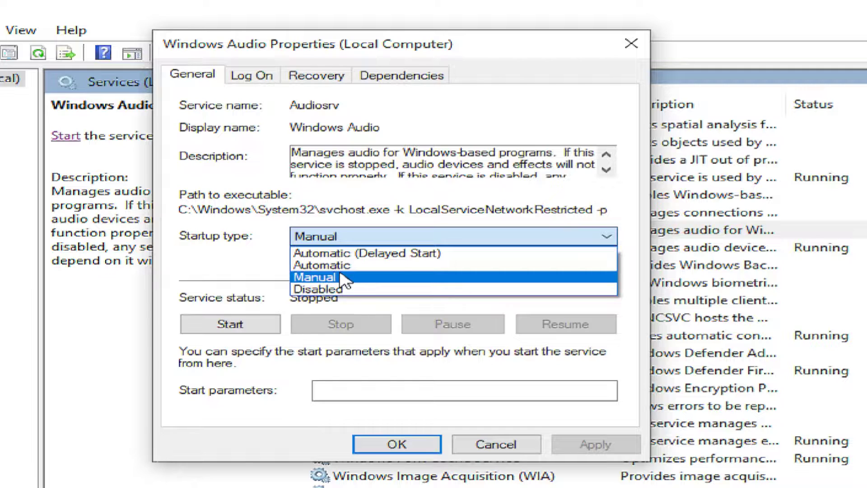
click(341, 268)
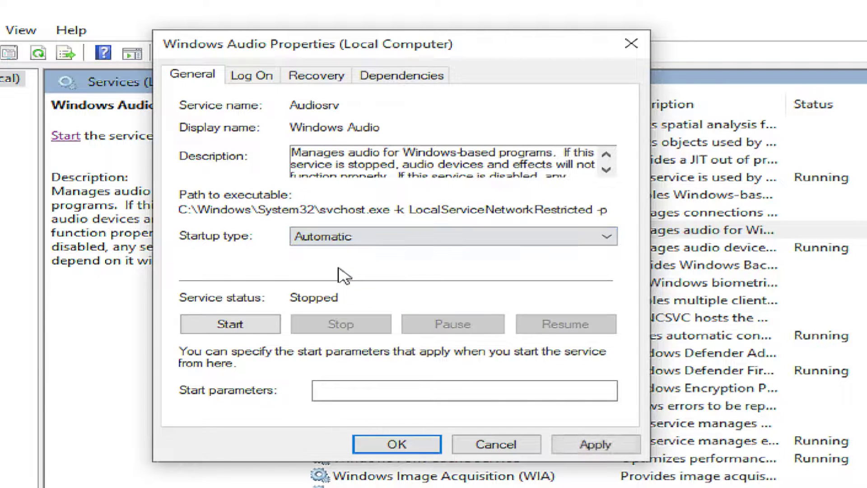
click(584, 447)
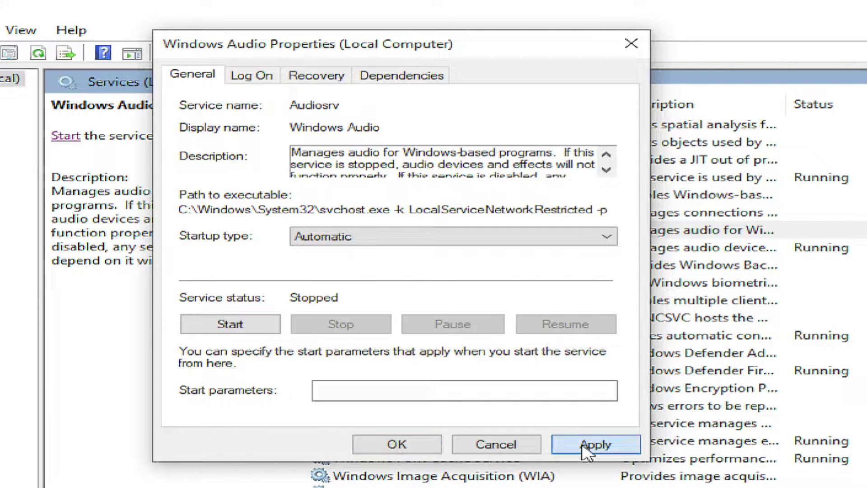
click(421, 447)
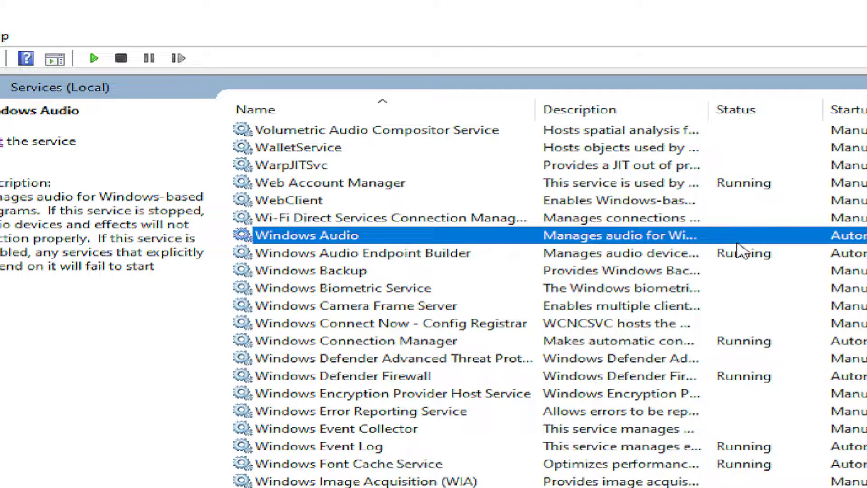
Step: Start the Windows Audio service from its properties and confirm the dialog
double_click(350, 235)
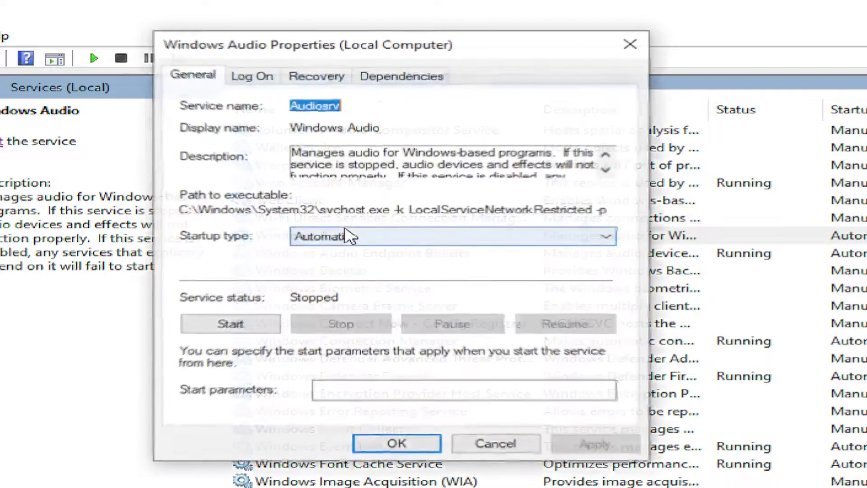
click(254, 323)
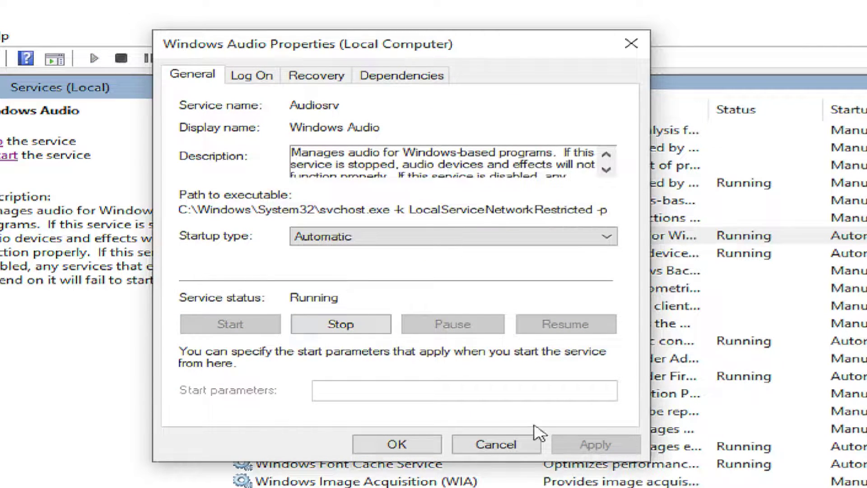
click(397, 445)
Step: Restart the Windows Audio service and close the Services console
click(340, 237)
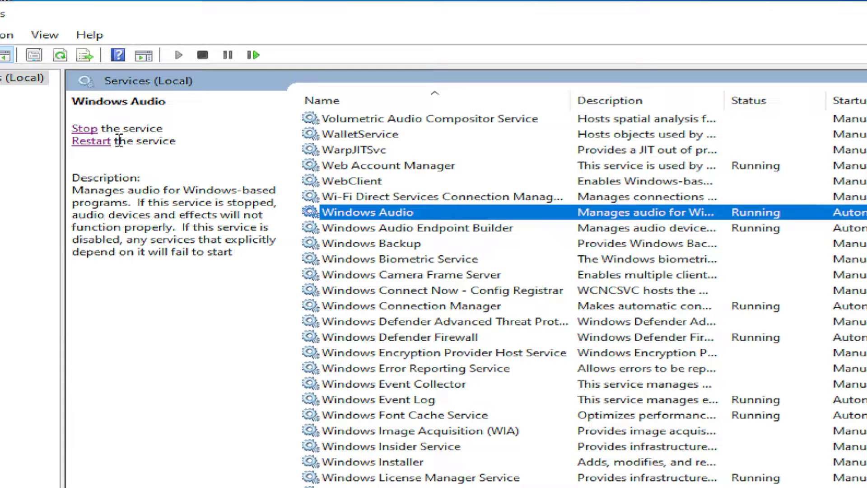
click(106, 142)
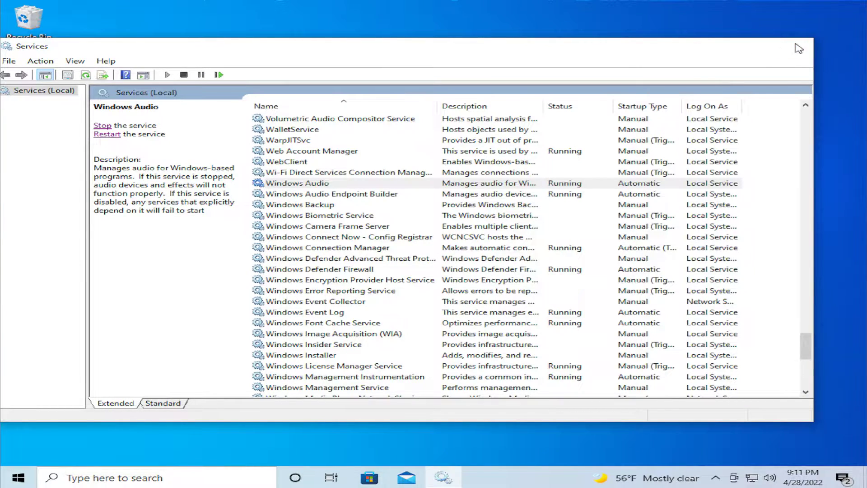
click(796, 46)
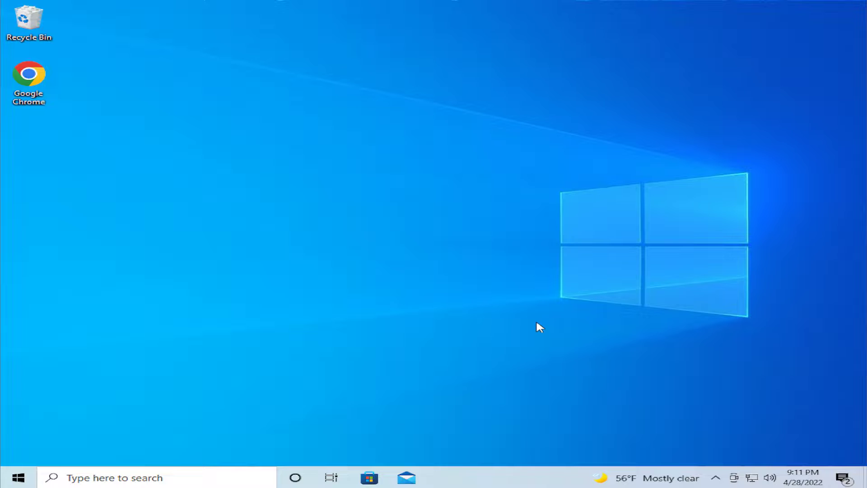
Step: Restart the computer
click(19, 477)
click(19, 453)
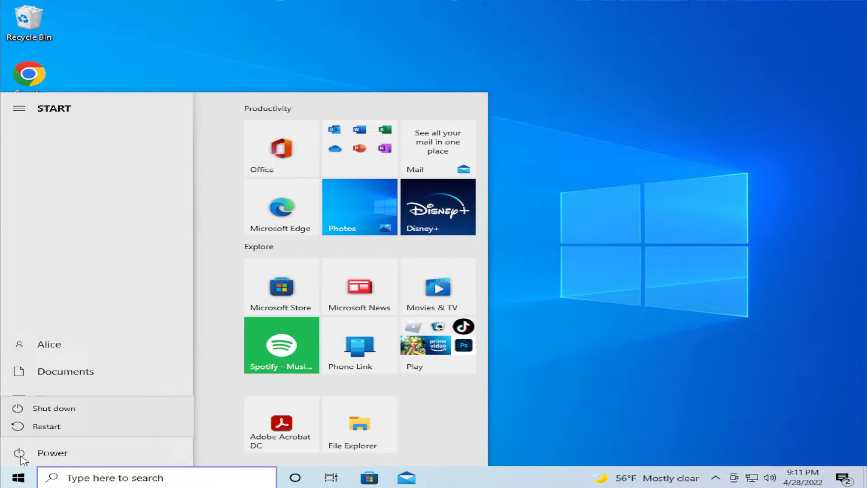
click(45, 426)
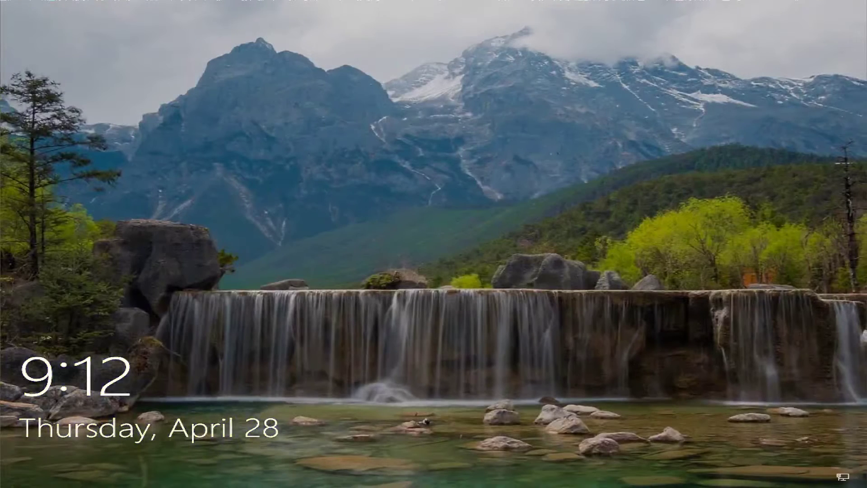
Step: Dismiss the lock screen and sign in by entering the account password
key(space)
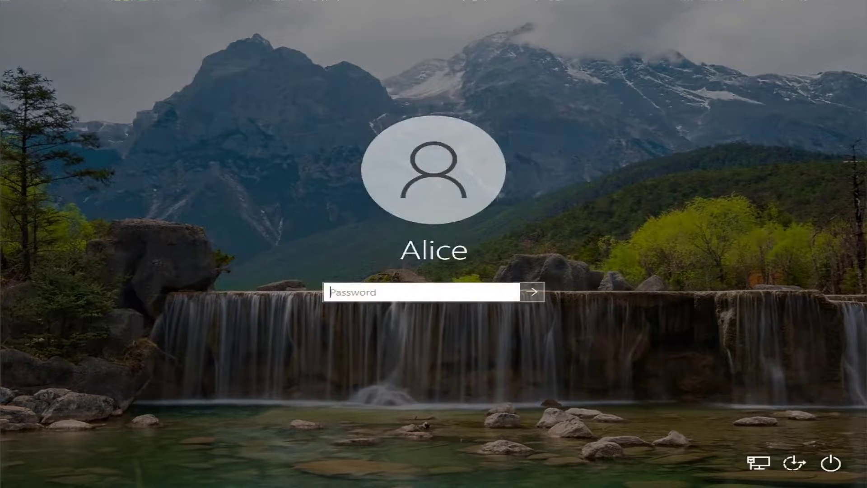
text(********)
key(Return)
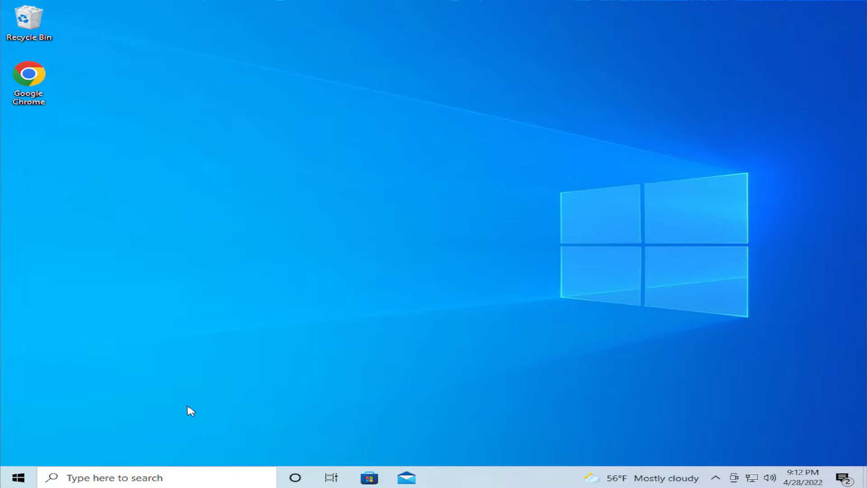
Step: Search for Services, open the console again and dismiss the news feed covering it
click(18, 478)
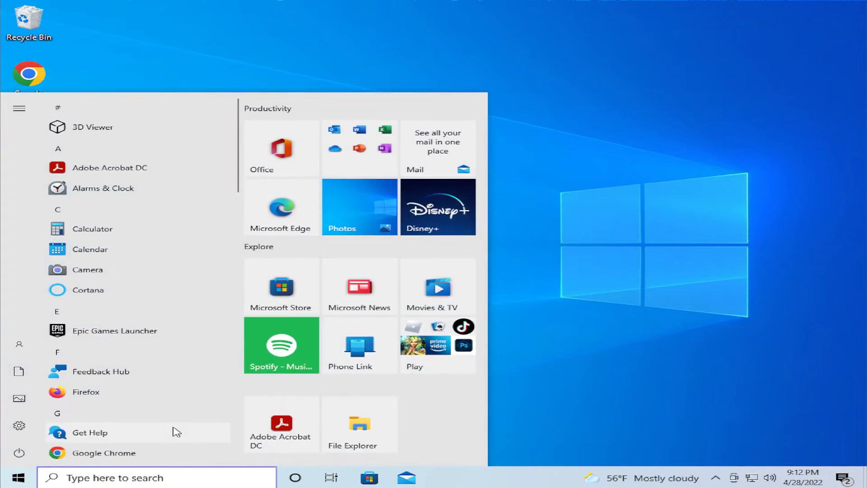
text(serv)
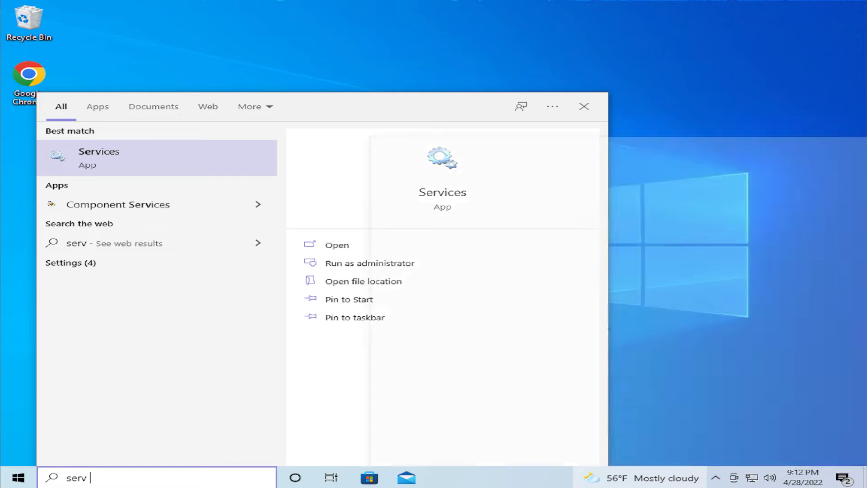
key(Return)
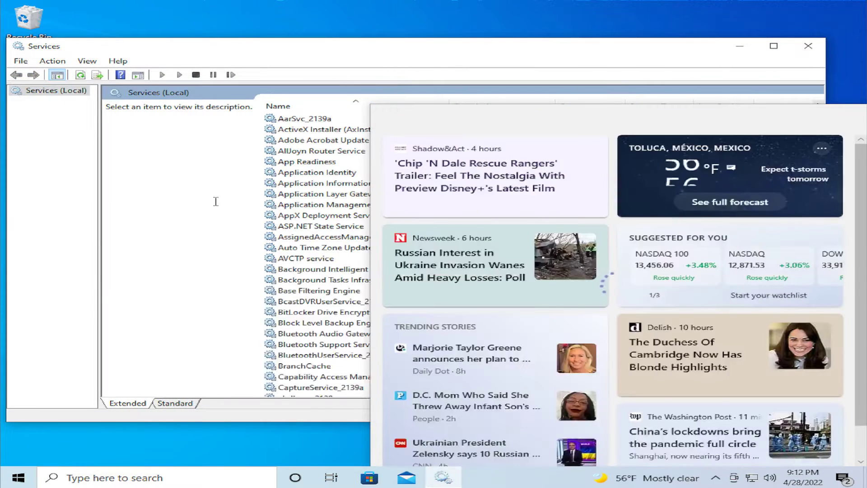
click(216, 202)
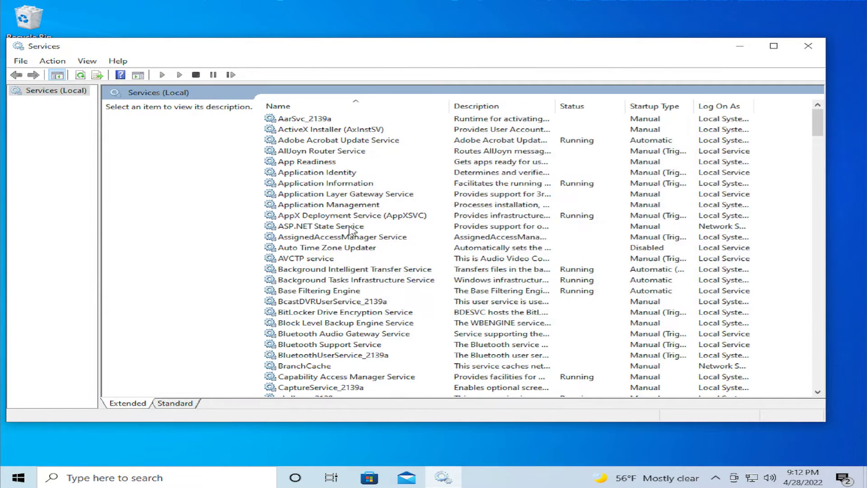
Step: Find the Windows Audio service, check its status and startup type, and close the Services console
scroll(352, 231, down, 7)
scroll(353, 231, down, 20)
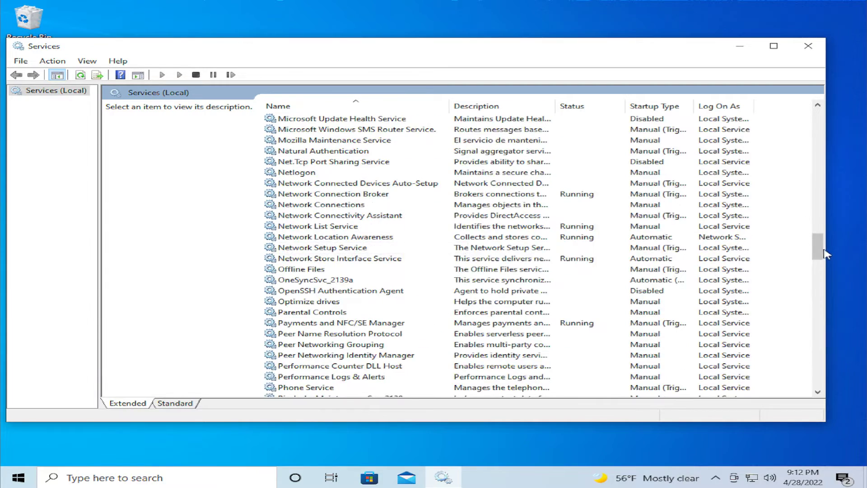
drag(819, 244, 819, 393)
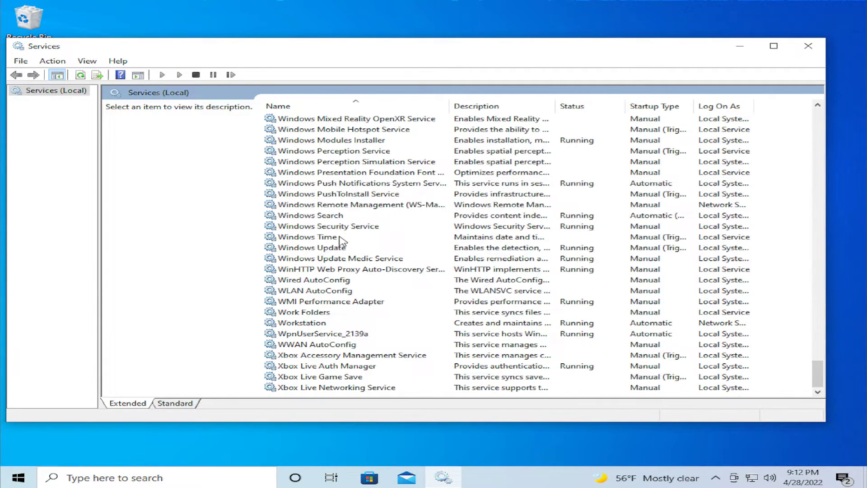
scroll(343, 233, up, 4)
scroll(344, 203, up, 4)
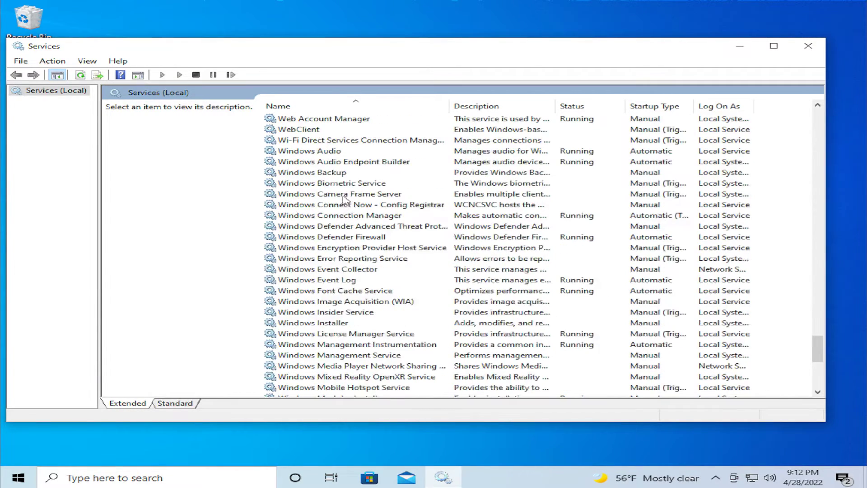
click(335, 151)
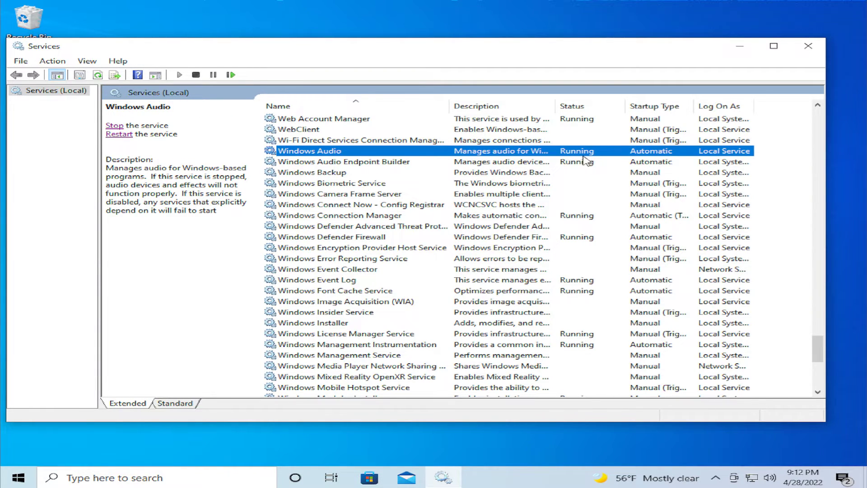
click(809, 46)
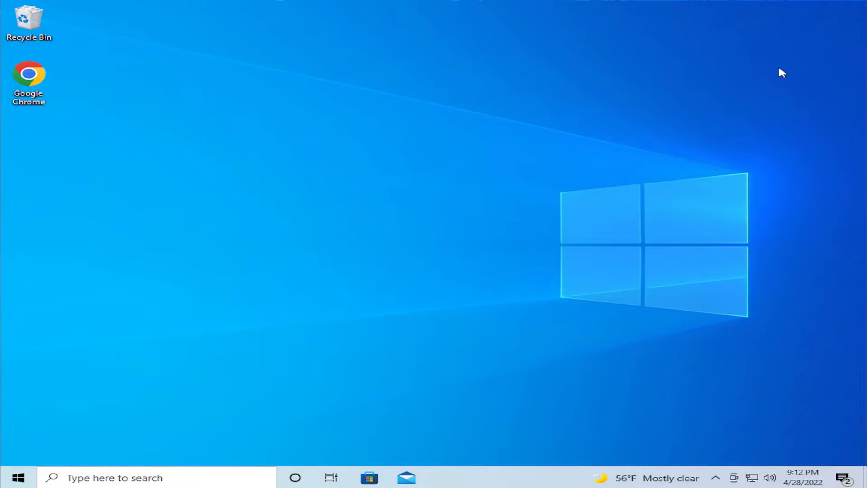
Step: Raise the speaker volume, then dismiss the volume control and the news feed
click(770, 477)
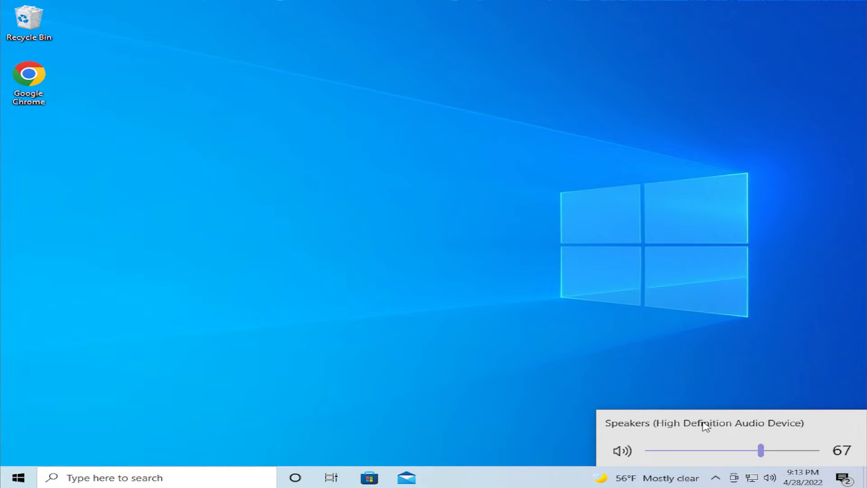
drag(757, 450, 788, 452)
click(775, 348)
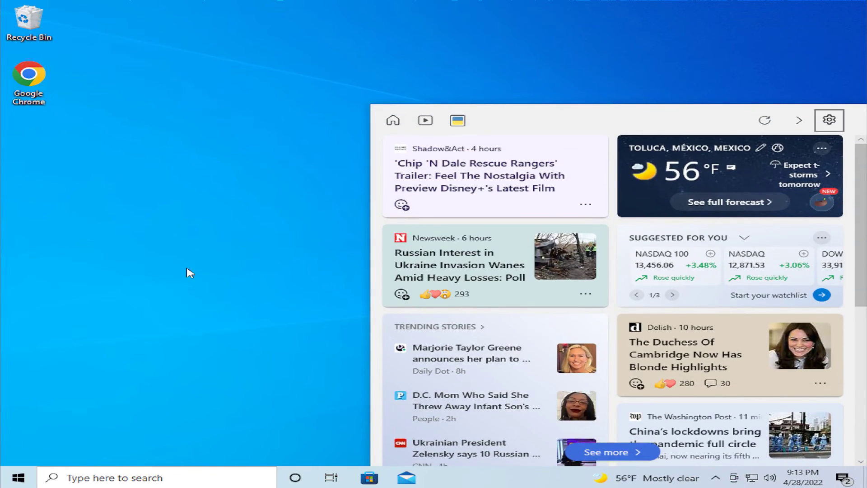
click(190, 275)
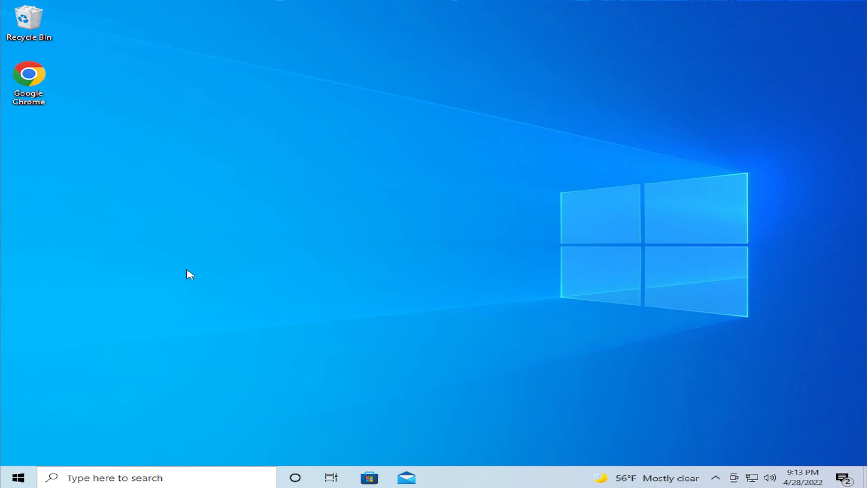